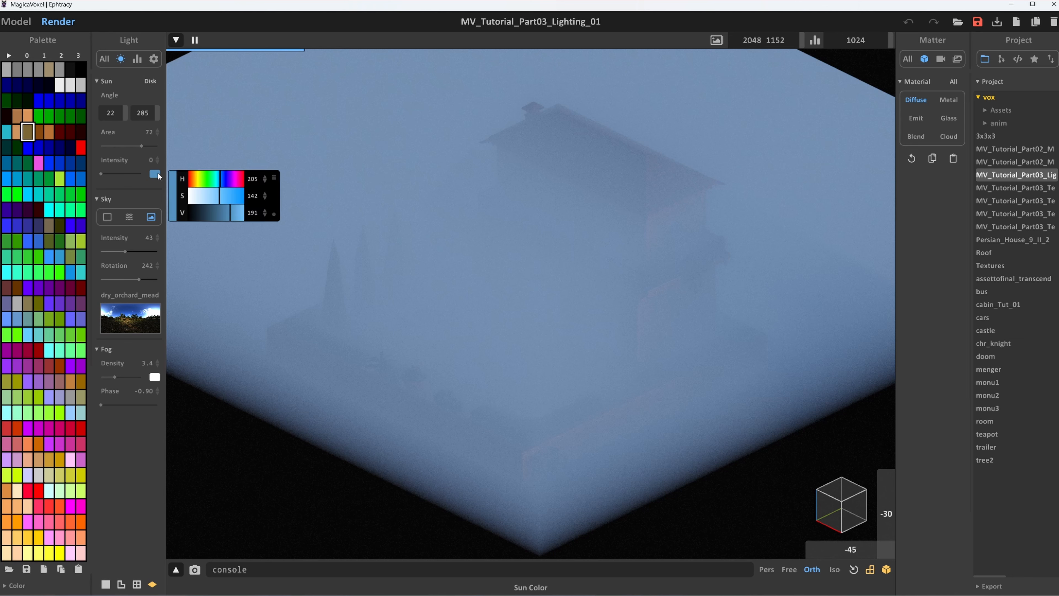
- Change the sun color to pure white with saturation 0, and tint the fog color pale yellow
left_click_drag(193, 193, 184, 196)
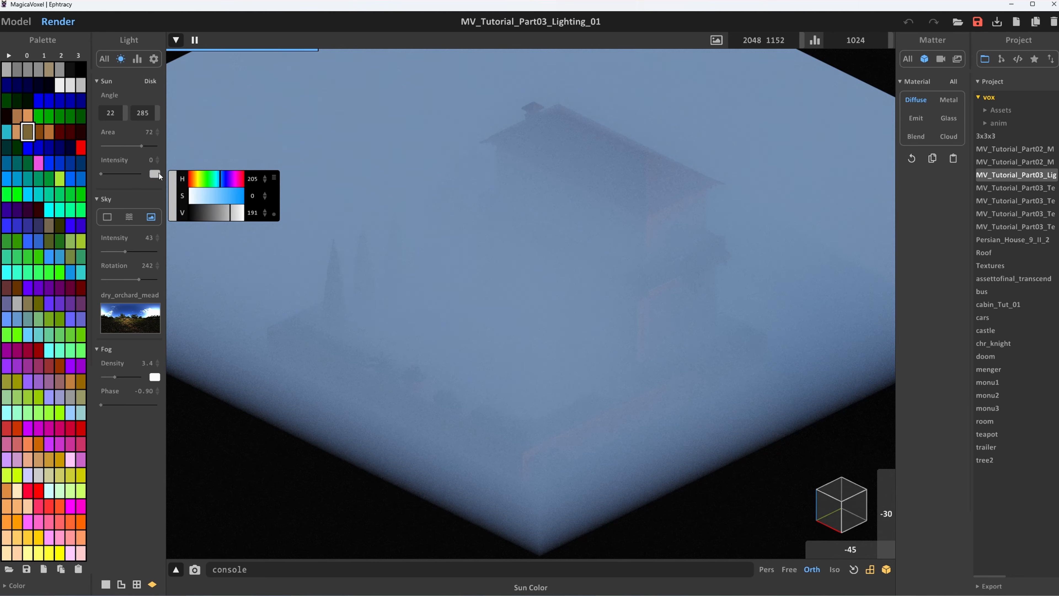
left_click(243, 212)
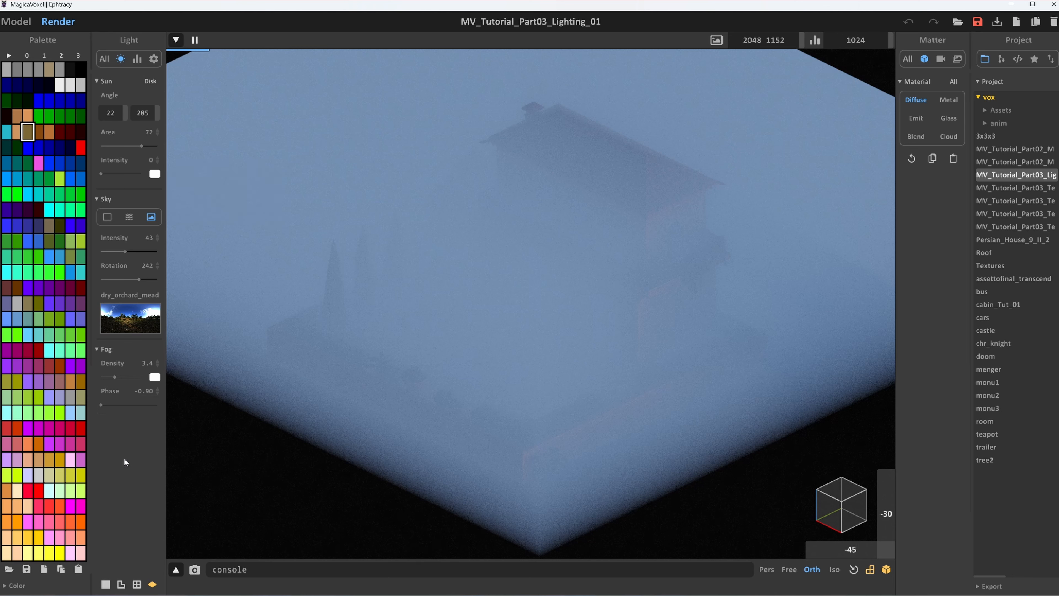
left_click(157, 377)
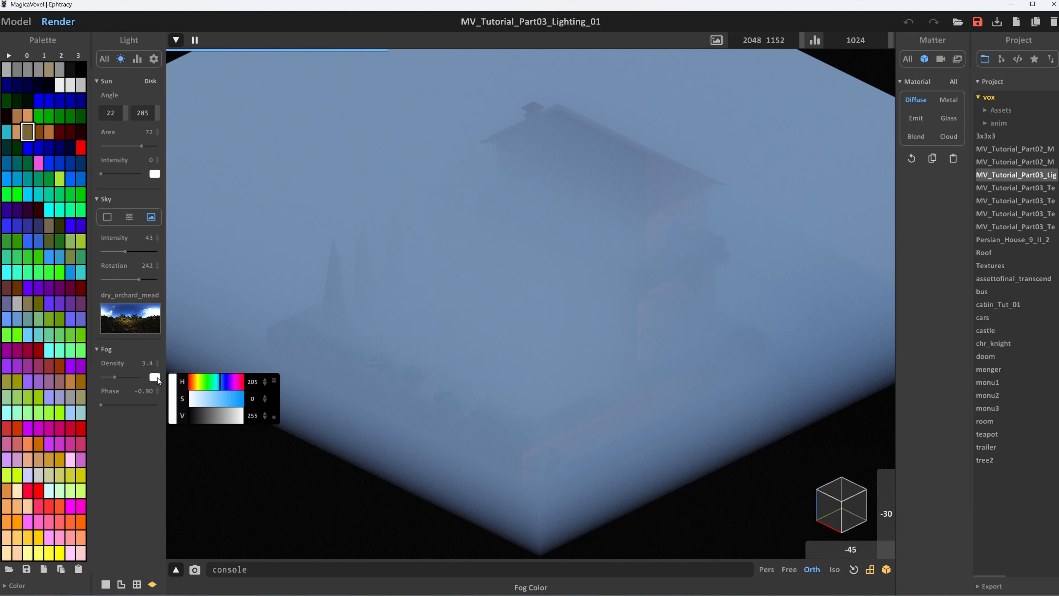
left_click(223, 400)
left_click_drag(209, 382, 202, 409)
left_click(196, 379)
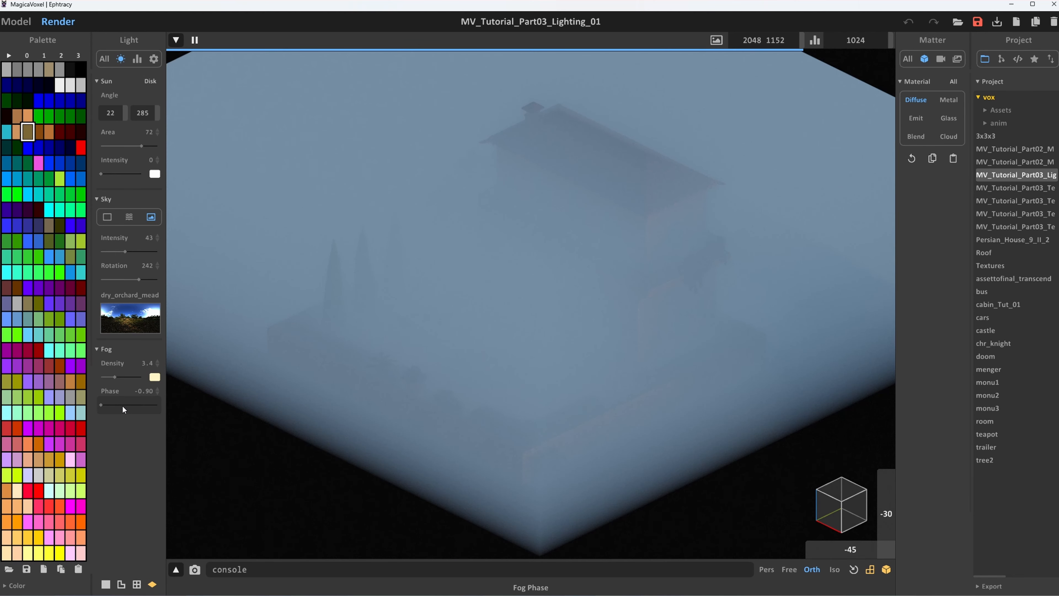
- Set the fog to density 2.8 and phase 0.90 with a stronger yellow of hue 50, and rotate the sky to 280
left_click_drag(126, 406, 113, 376)
mouse_move(138, 278)
left_mouse_down()
mouse_move(112, 273)
mouse_move(146, 273)
left_mouse_up()
left_click(154, 377)
left_click(224, 394)
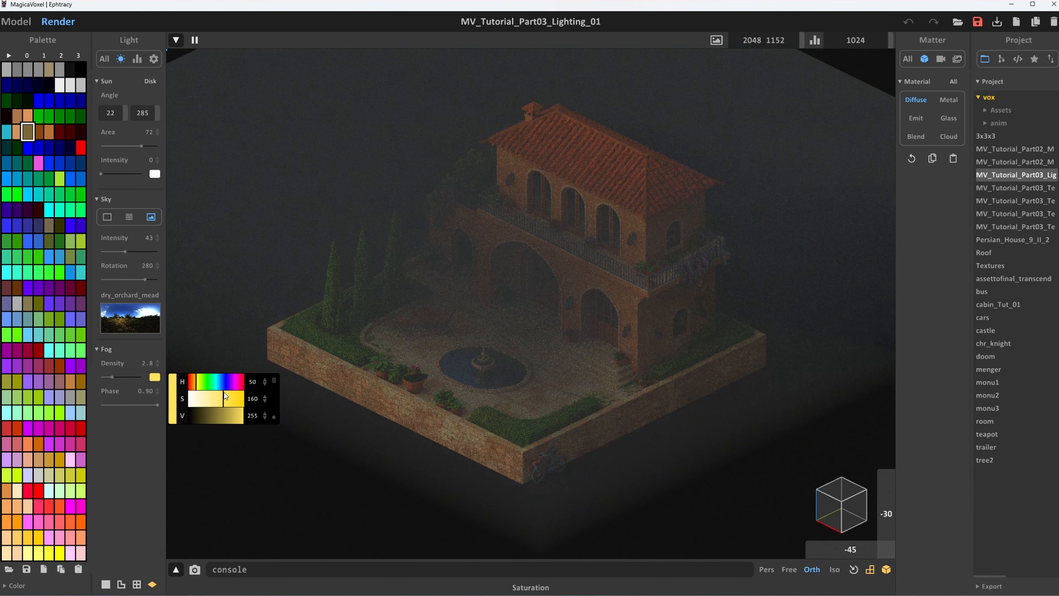
left_click_drag(225, 392, 227, 390)
- Try the fog at density 1.7 with phase 0.82, and at density 0.2 with phase 0.10
right_click_drag(419, 418, 428, 407)
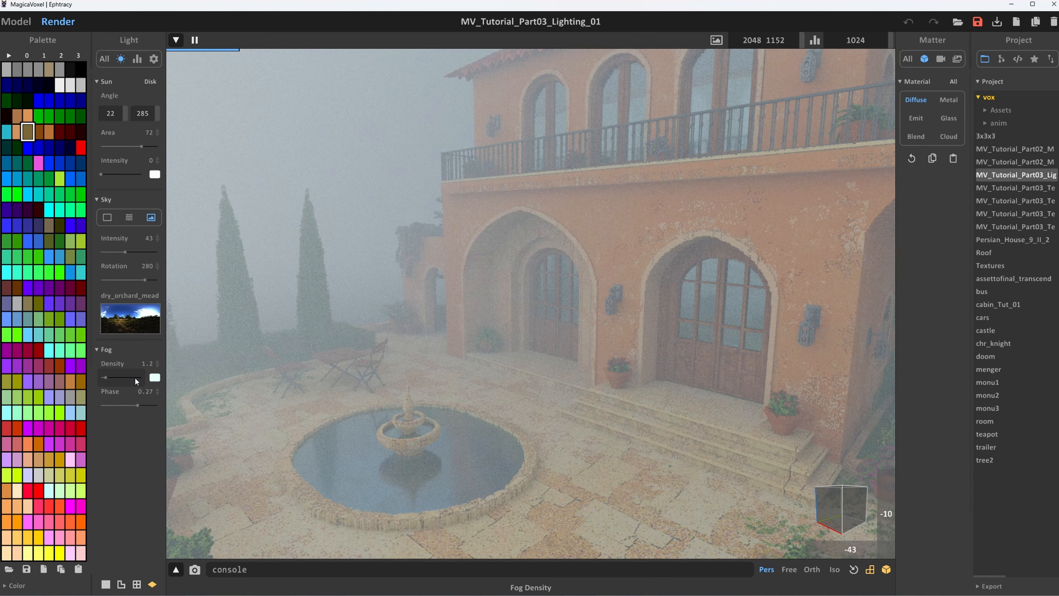
left_click_drag(135, 377, 155, 405)
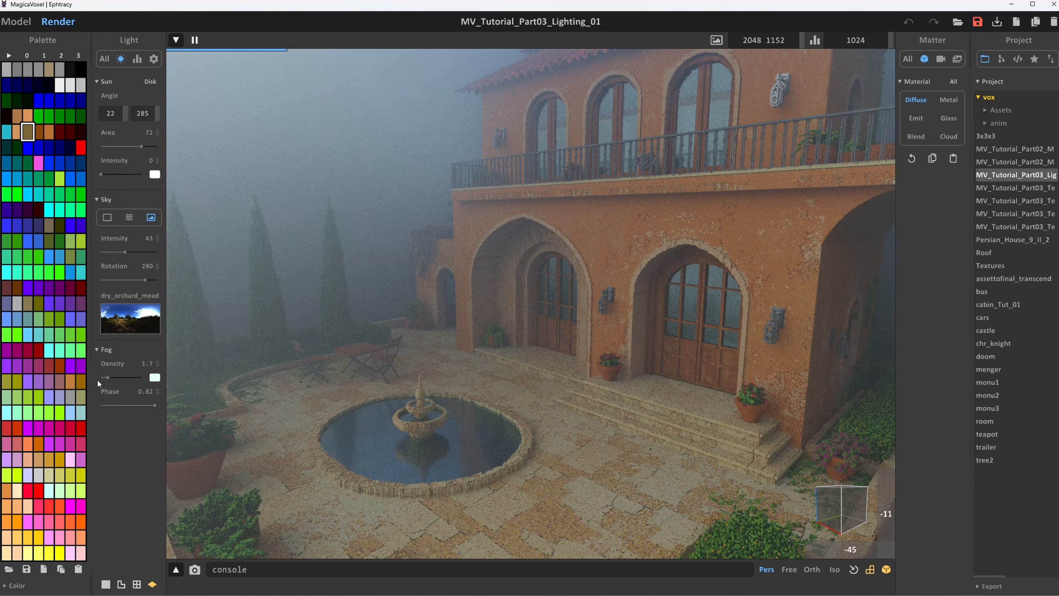
left_click_drag(104, 377, 100, 377)
left_click_drag(154, 405, 133, 406)
left_click(102, 377)
right_click_drag(574, 402, 593, 384)
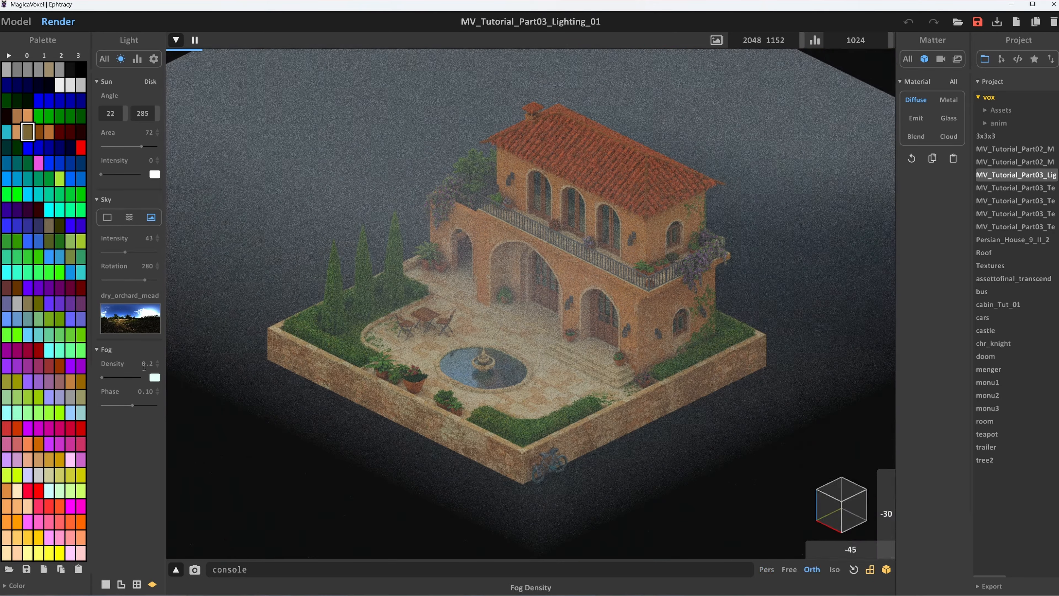
- Try a dense fog of 9.3 with phase 0.90, and clear it by setting density 0.0 and phase -0.90
left_click_drag(129, 403, 138, 377)
left_click(157, 406)
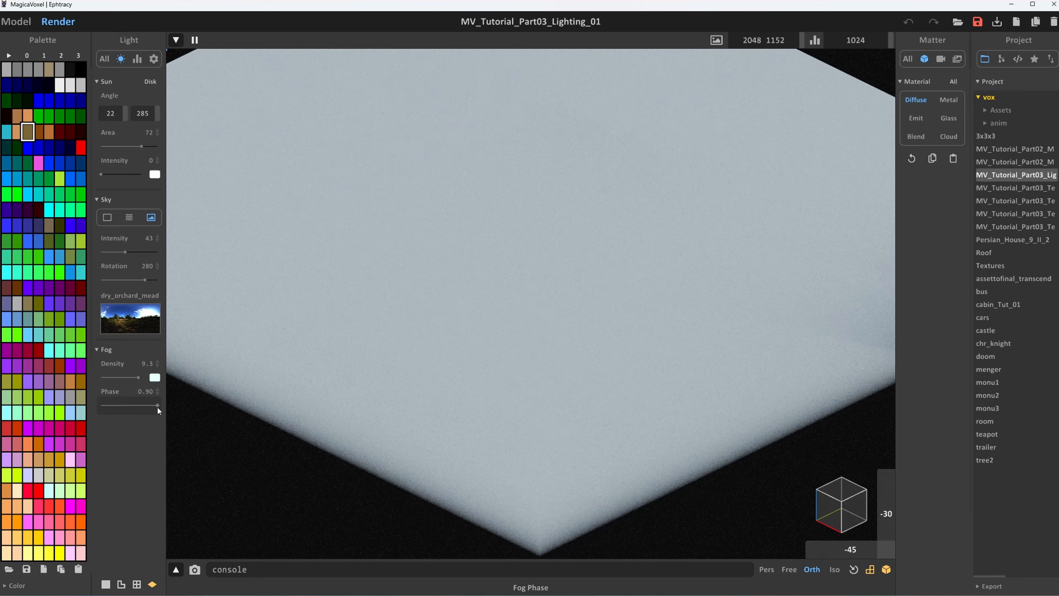
left_click(113, 383)
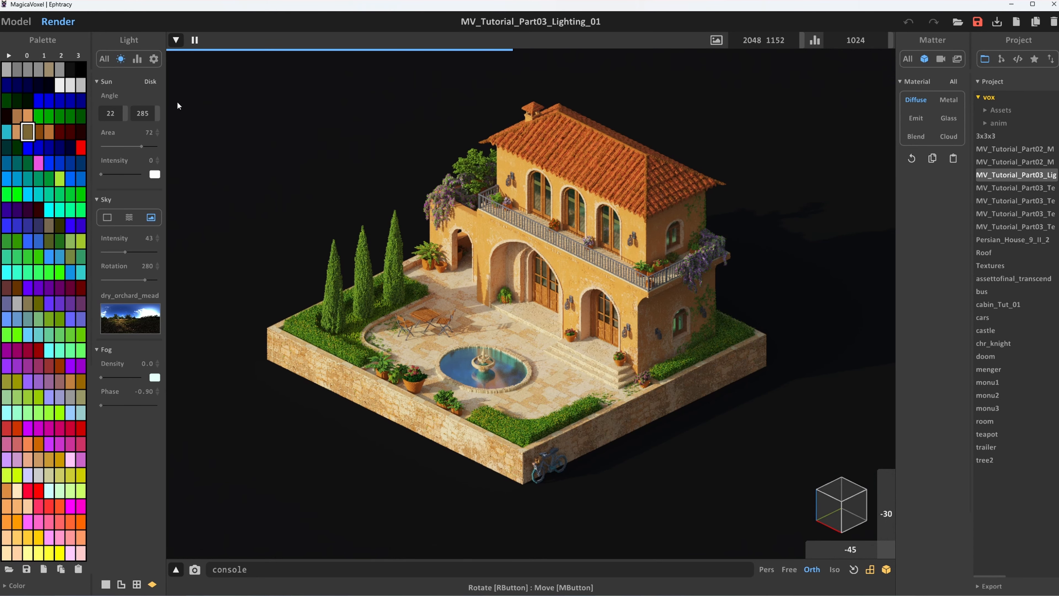
- Set the diffuse bounces to 0 in the sampling settings and inspect the shading around the arches and patio
left_click(137, 60)
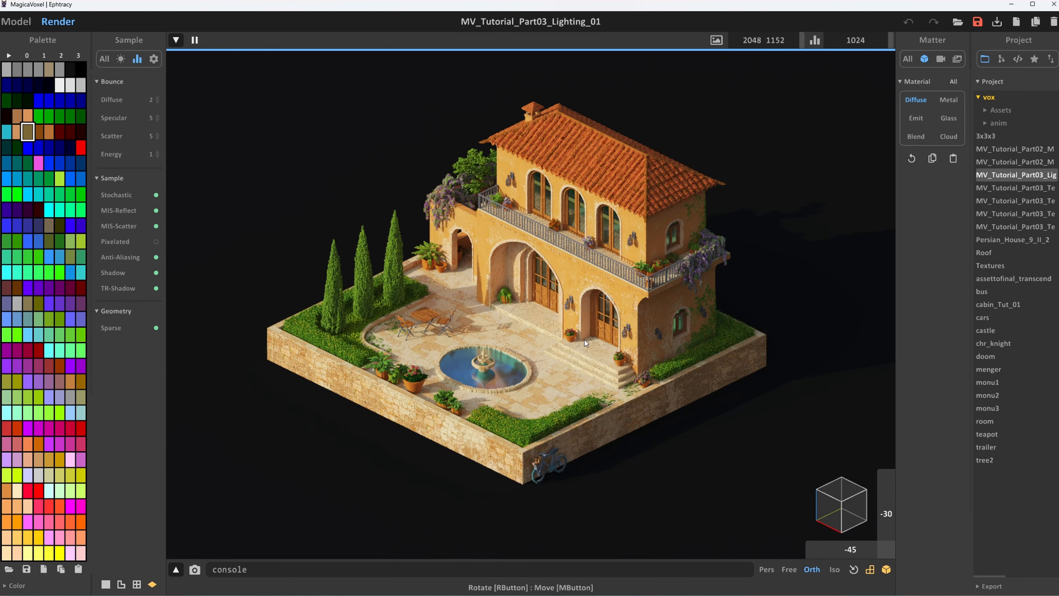
scroll(515, 292, "up", 6)
left_click_drag(157, 100, 163, 278)
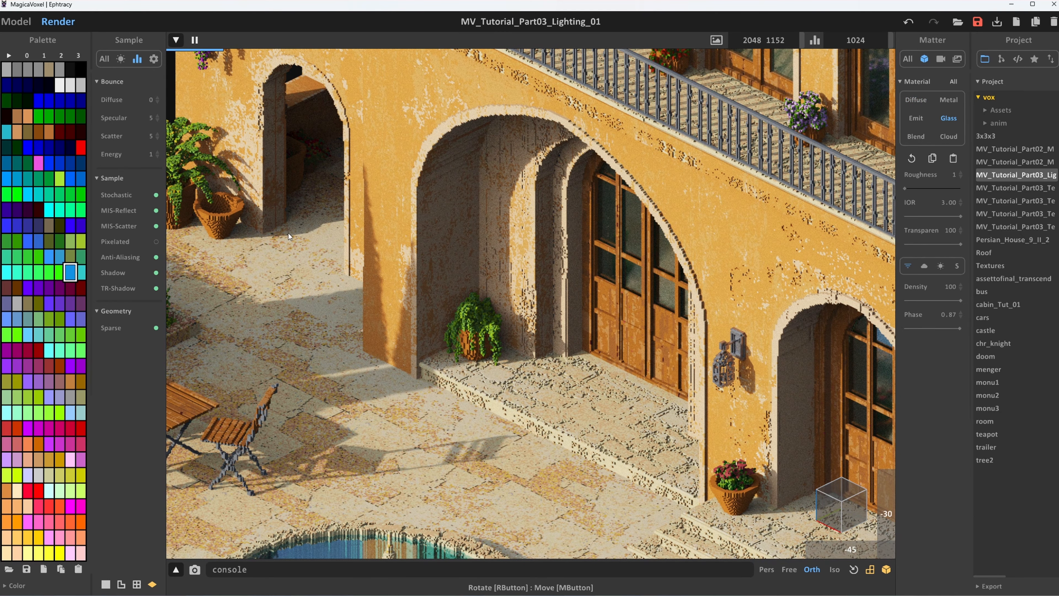
scroll(503, 269, "up", 2)
scroll(503, 271, "down", 5)
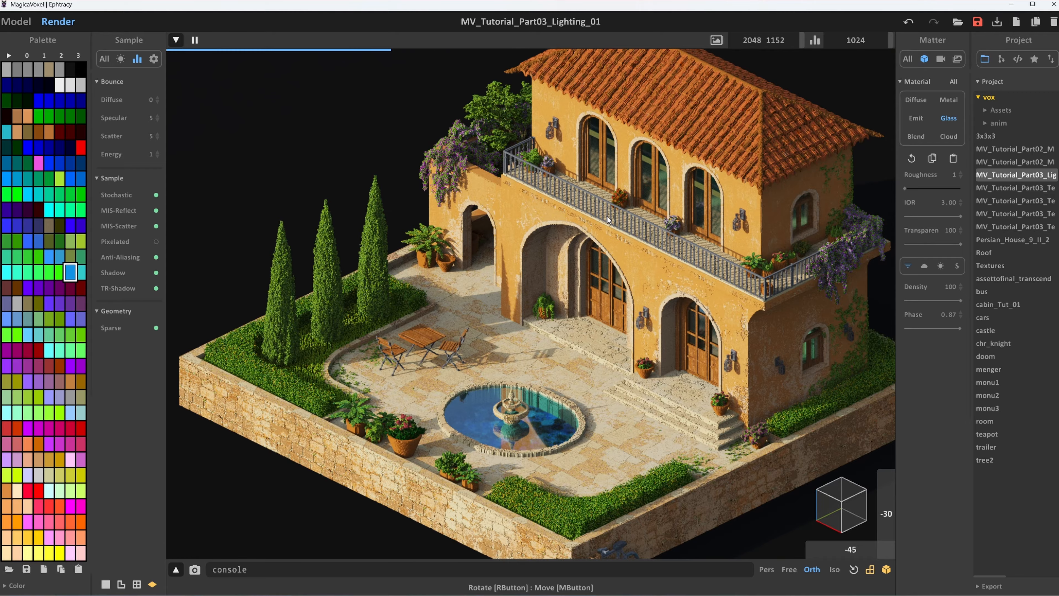
scroll(607, 216, "up", 4)
middle_click_drag(445, 149, 443, 263)
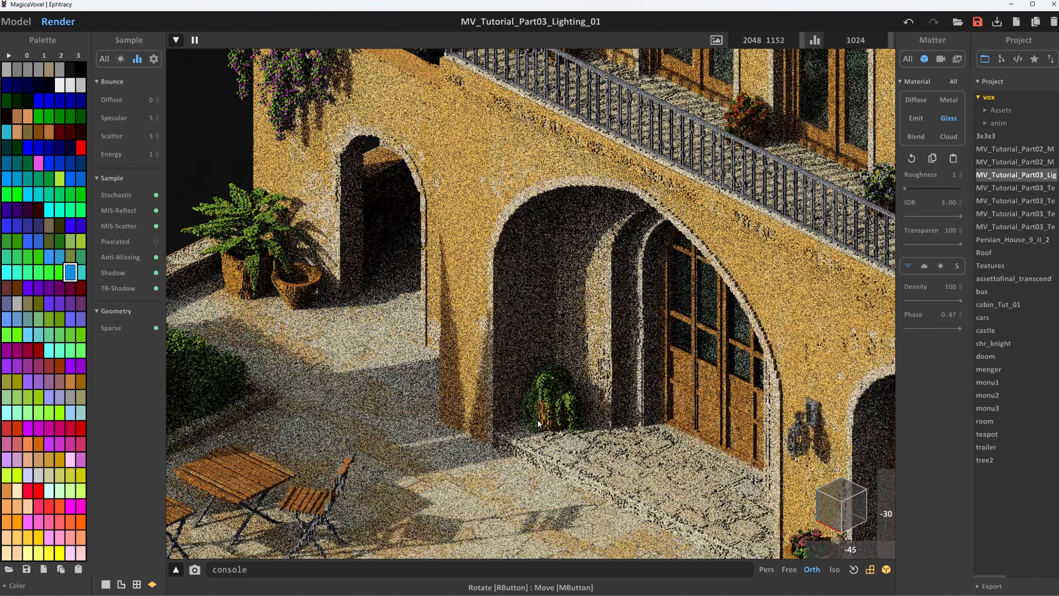
middle_click_drag(538, 420, 541, 353)
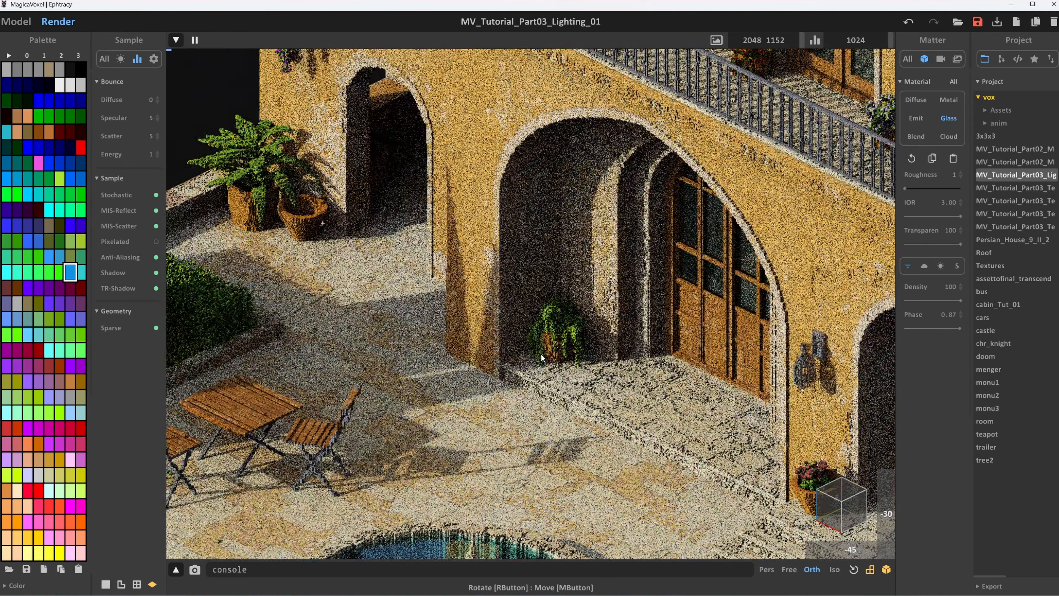
- Raise the diffuse bounces to 2 and on to 5, comparing the indirect light inside the arches
left_click_drag(157, 100, 157, 80)
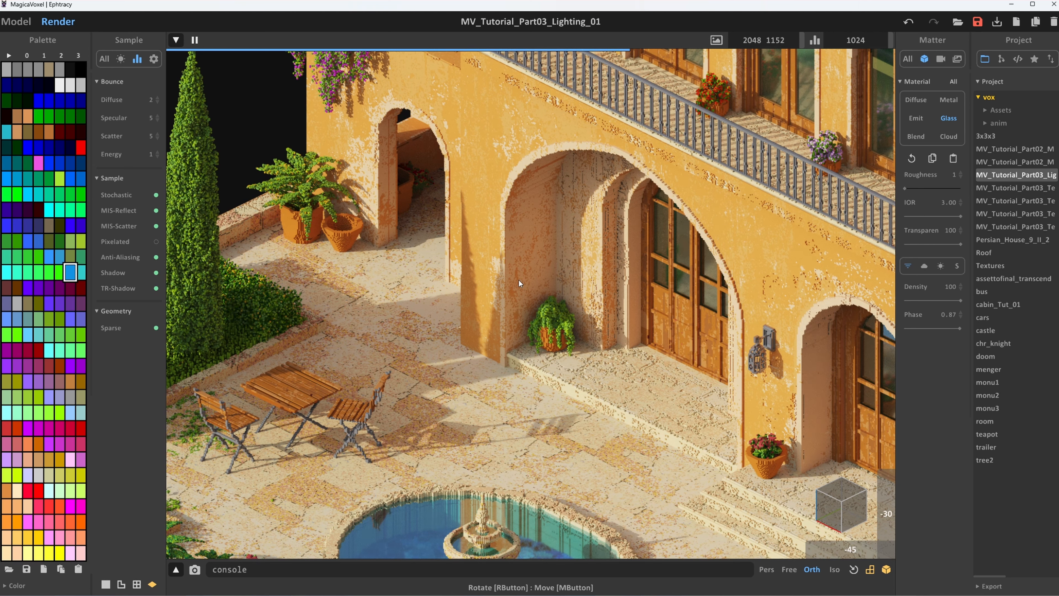
left_click(157, 97)
left_click_drag(159, 88, 159, 78)
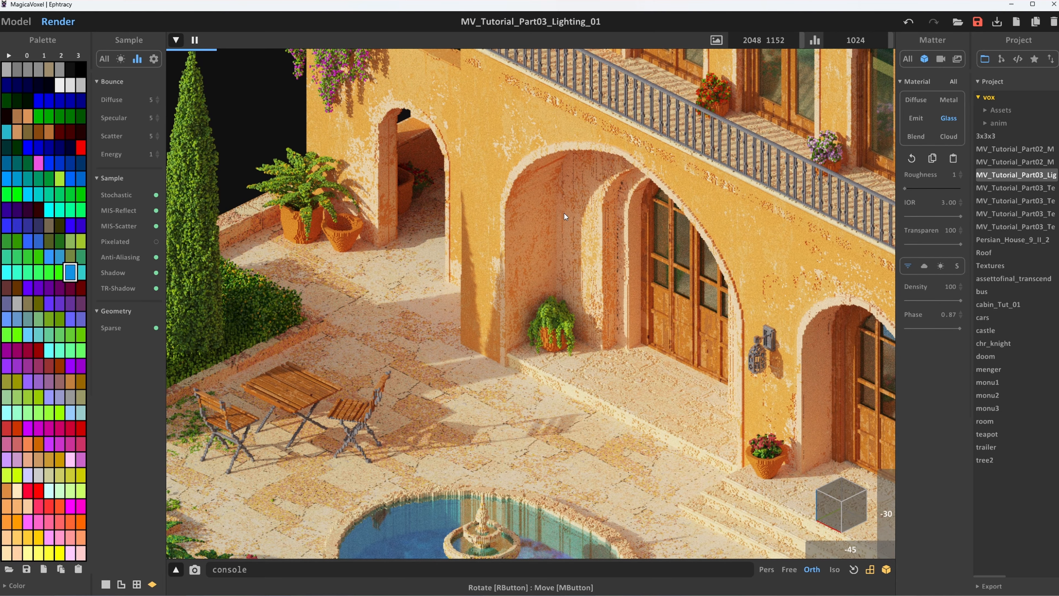
scroll(564, 213, "down", 2)
middle_click_drag(648, 313, 644, 298)
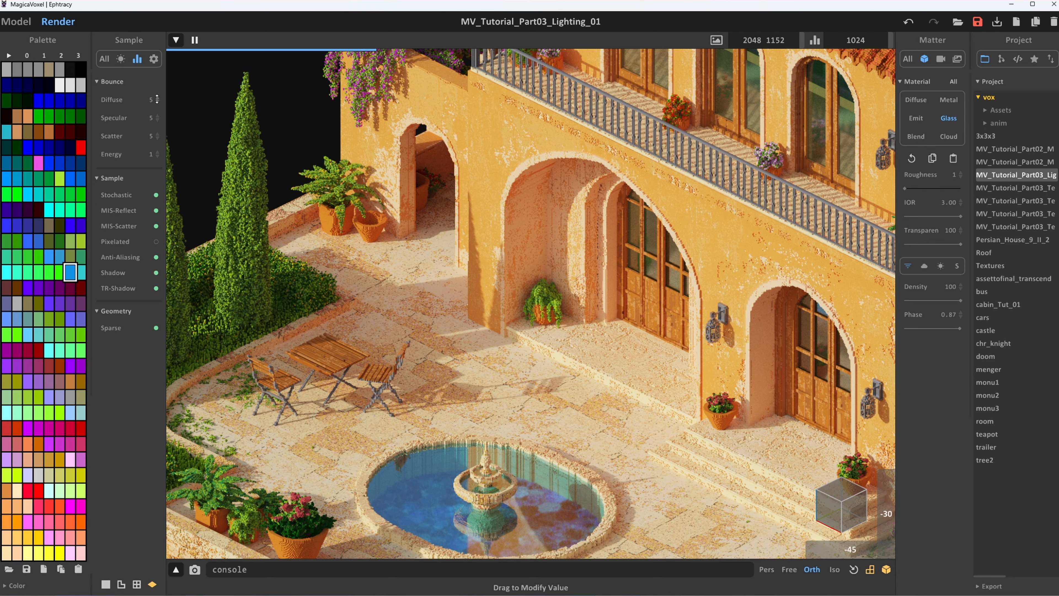
- Try 13 diffuse bounces and return the value to 5
left_click_drag(158, 99, 158, 94)
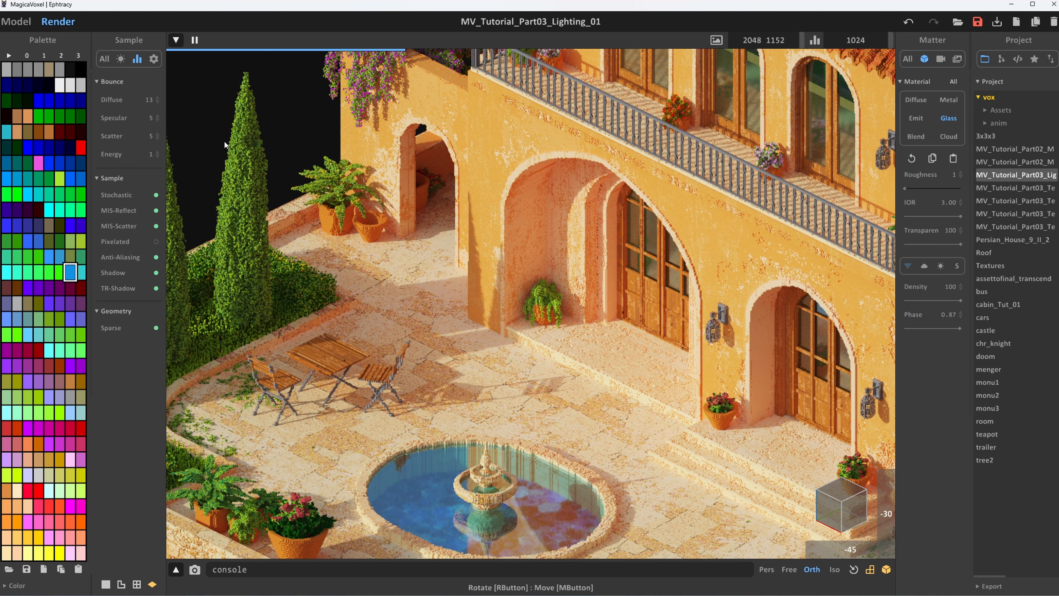
left_click(150, 100)
type("5")
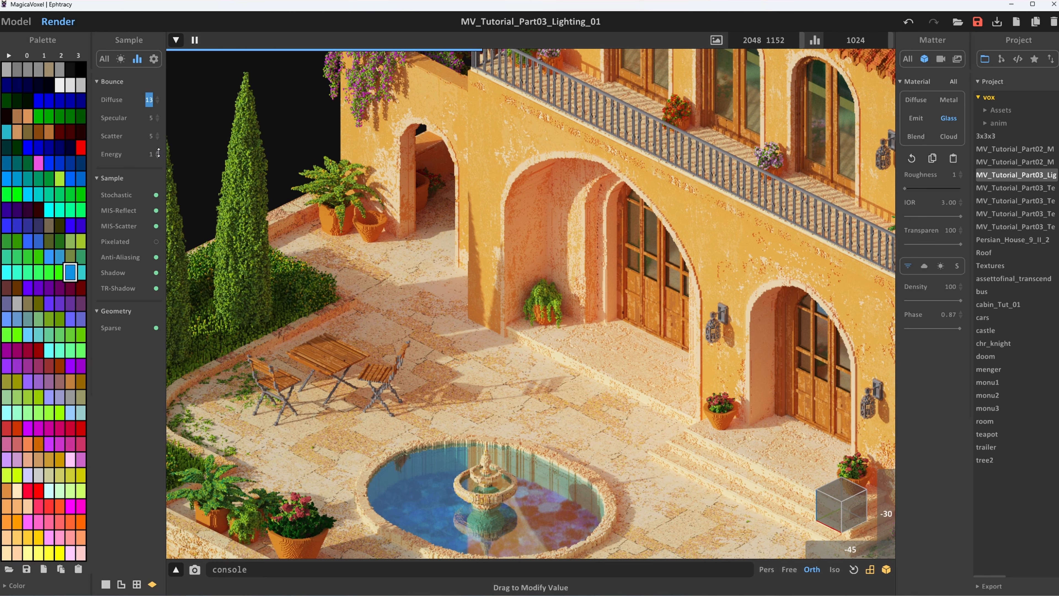
key("Return")
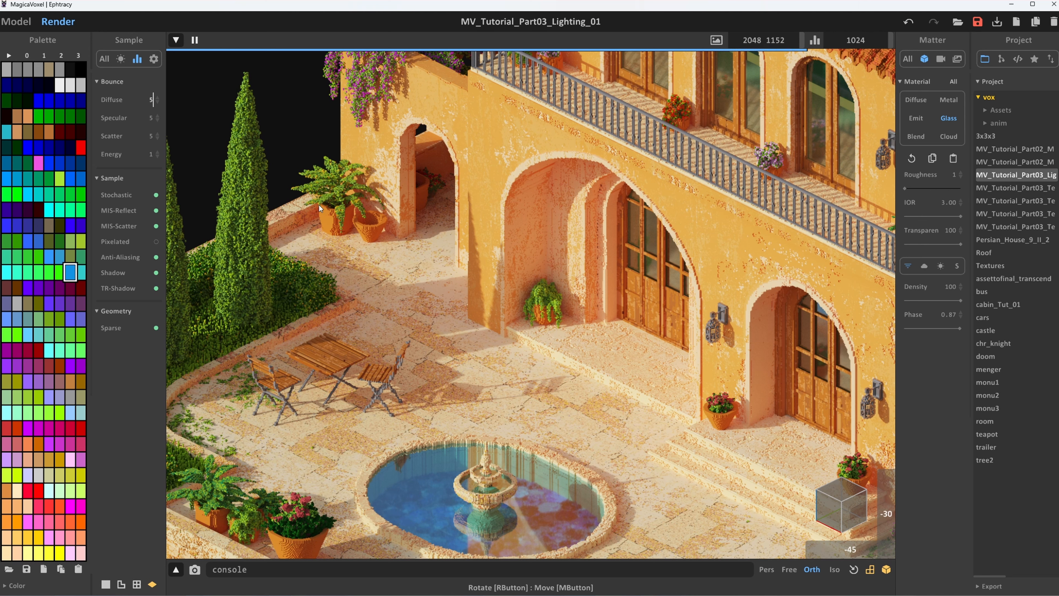
- Raise the specular bounces to 13 and examine the effect on the stacked blue glass discs beside the house
left_click(110, 118)
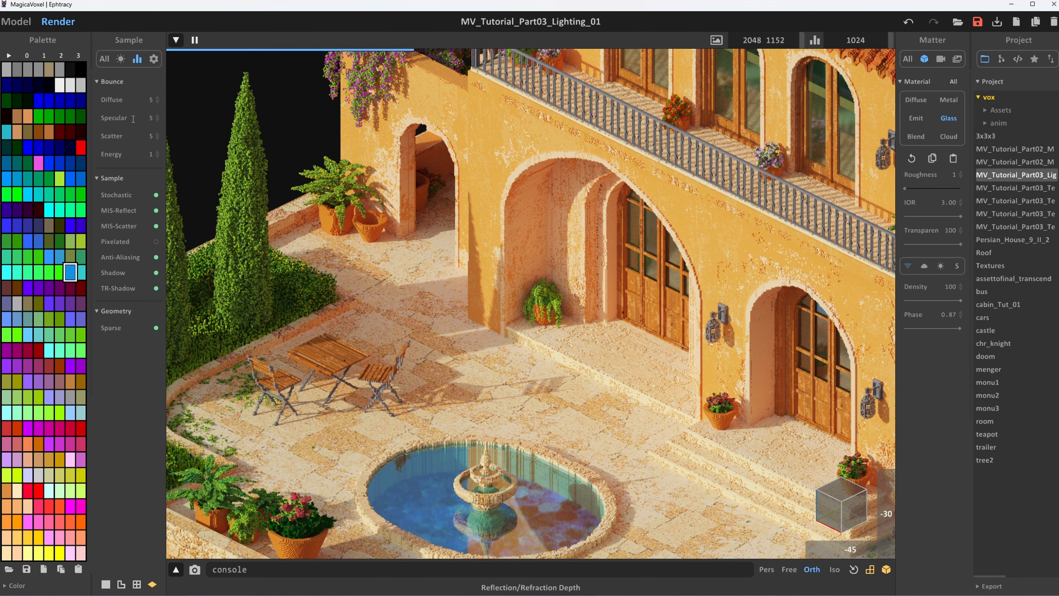
middle_click_drag(528, 392, 548, 266)
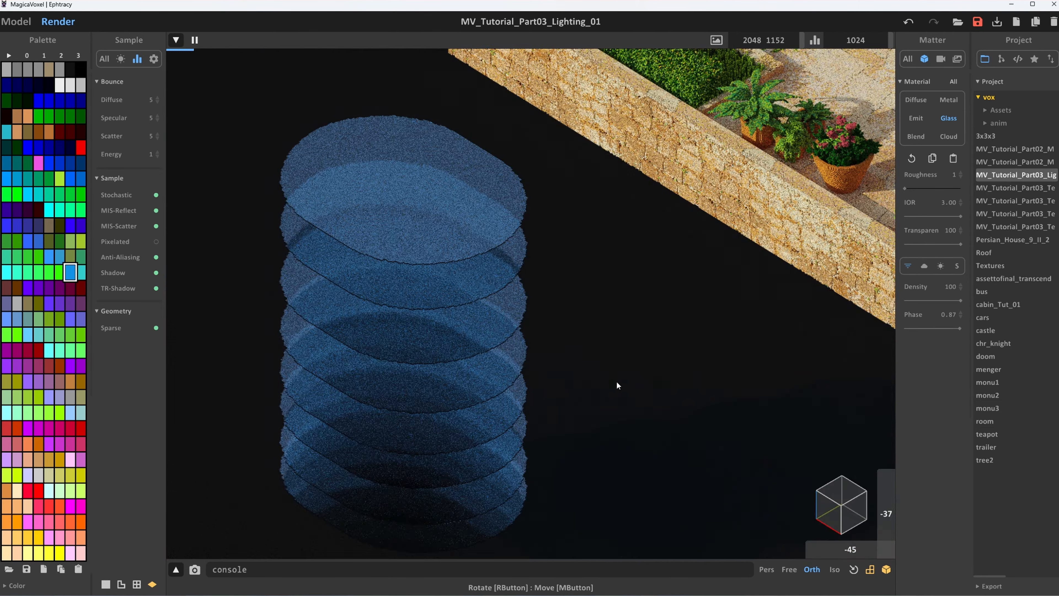
mouse_move(616, 381)
right_mouse_down()
mouse_move(622, 287)
mouse_move(604, 368)
right_mouse_up()
middle_click_drag(605, 368, 717, 319)
scroll(717, 318, "up", 1)
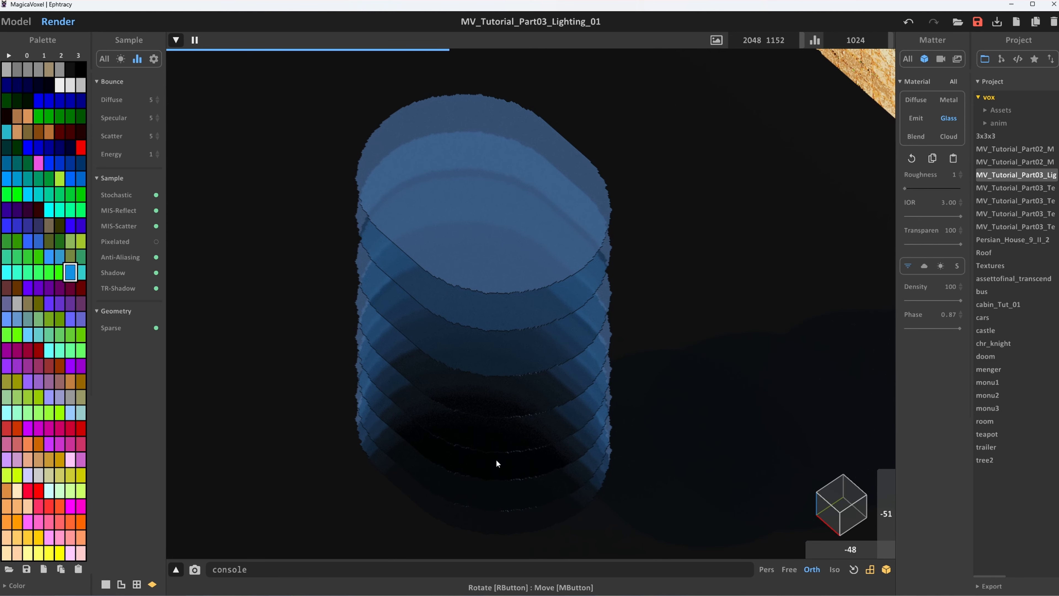
right_click_drag(671, 341, 488, 469)
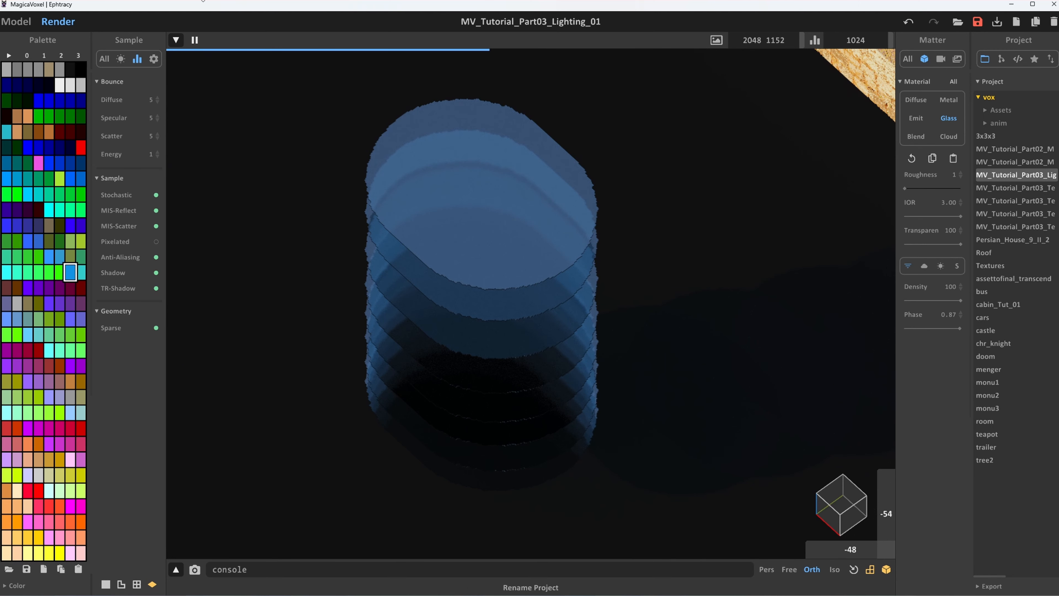
left_click_drag(156, 117, 167, 73)
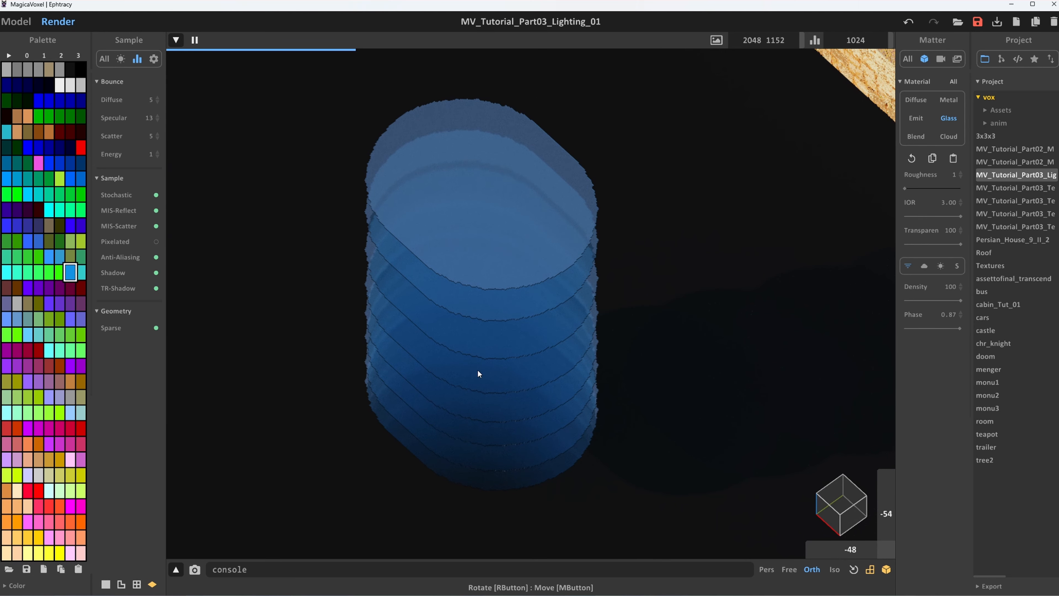
mouse_move(569, 438)
right_mouse_down()
mouse_move(564, 462)
mouse_move(564, 433)
right_mouse_up()
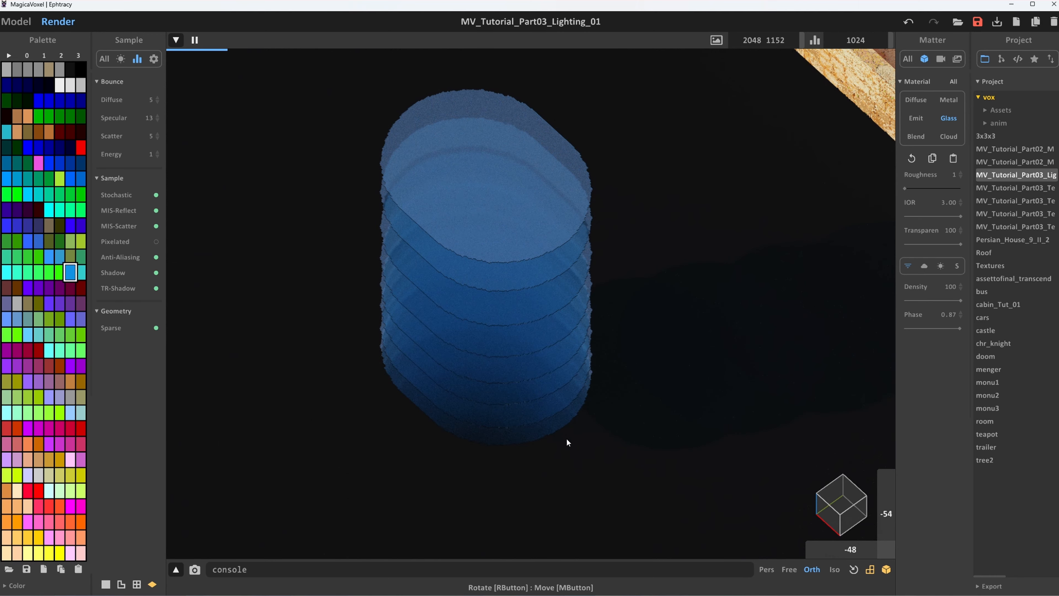
right_click_drag(571, 435, 522, 380)
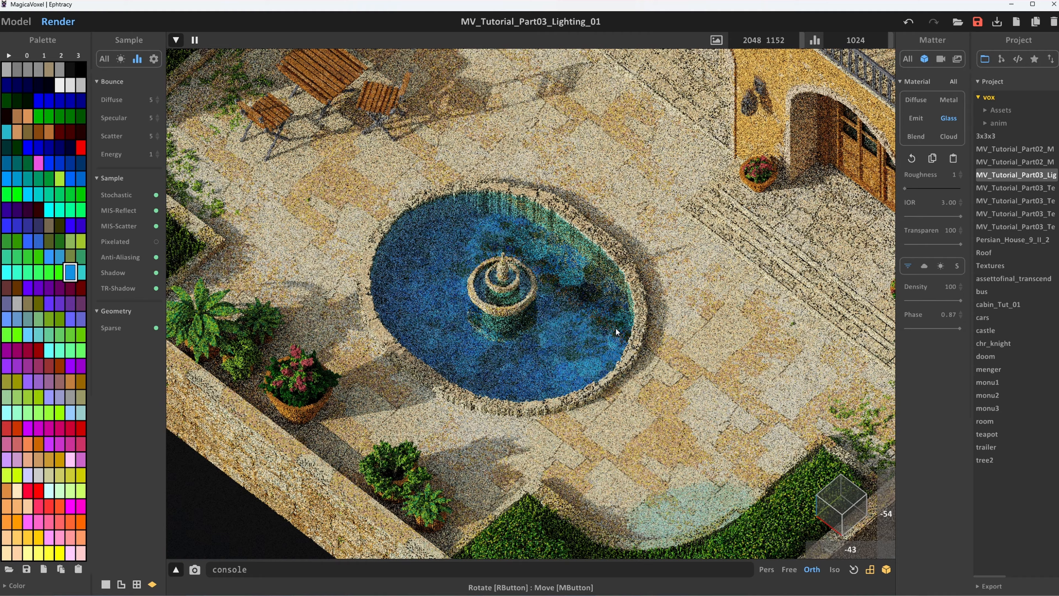
- Try a higher specular bounce count on the fountain pool's water and return it to 5
right_click_drag(616, 327, 595, 294)
scroll(588, 275, "up", 3)
middle_click_drag(589, 276, 583, 323)
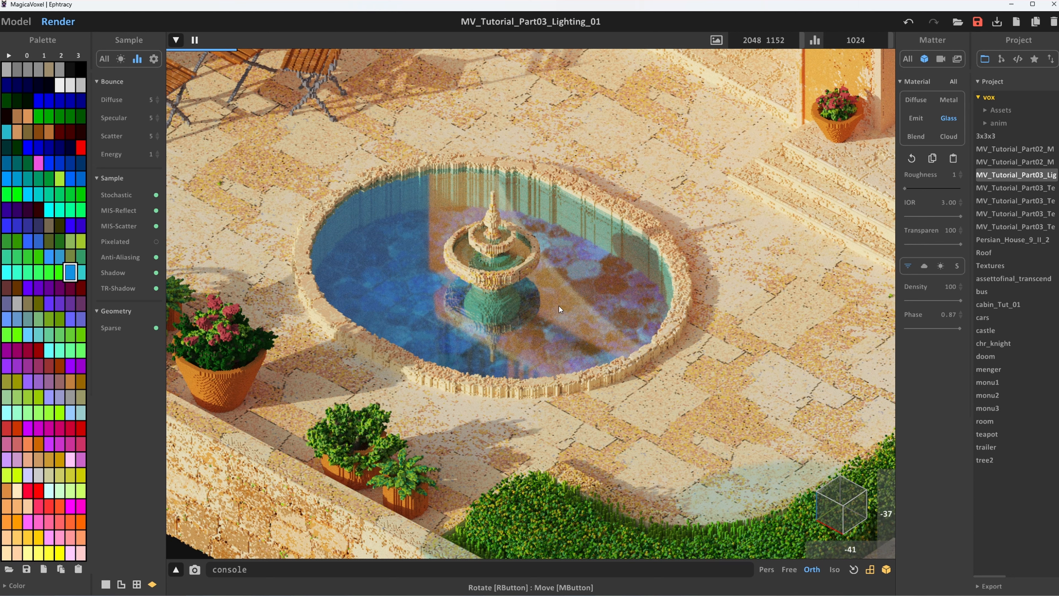
left_click_drag(157, 118, 160, 61)
left_click(149, 118)
type("5")
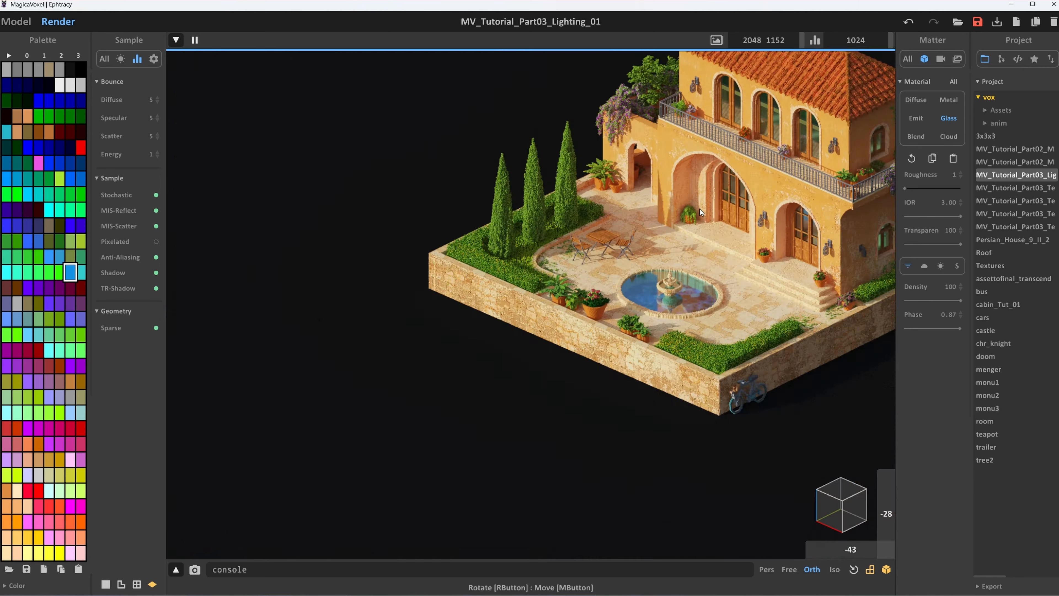
- Try an energy clamp of 25 on the villa and courtyard, and return it to 1
middle_click_drag(700, 208, 583, 285)
scroll(474, 238, "up", 5)
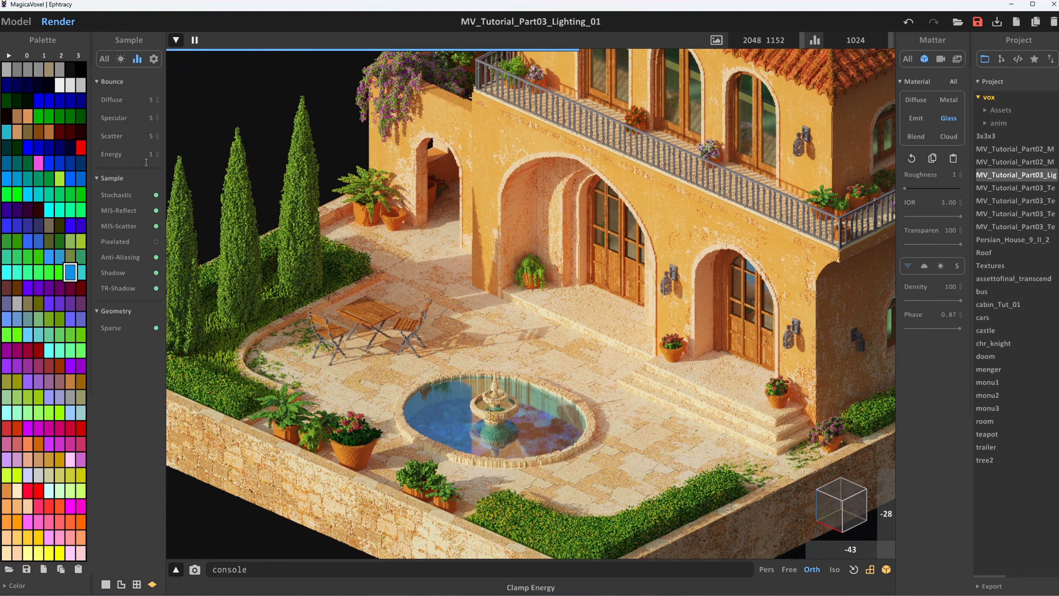
left_click_drag(157, 155, 158, 145)
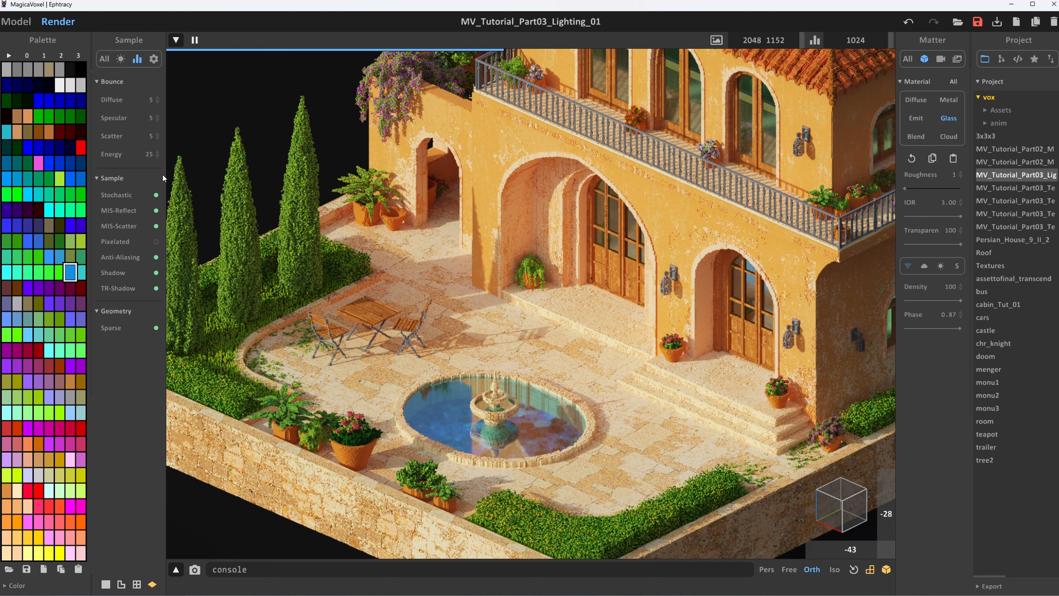
left_click(150, 157)
type("1")
key("Return")
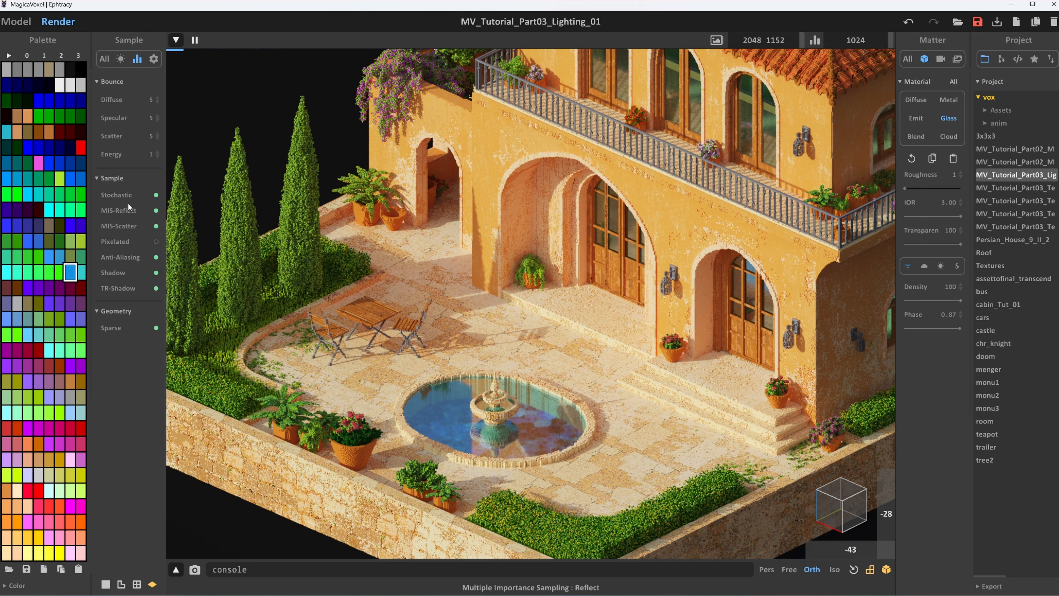